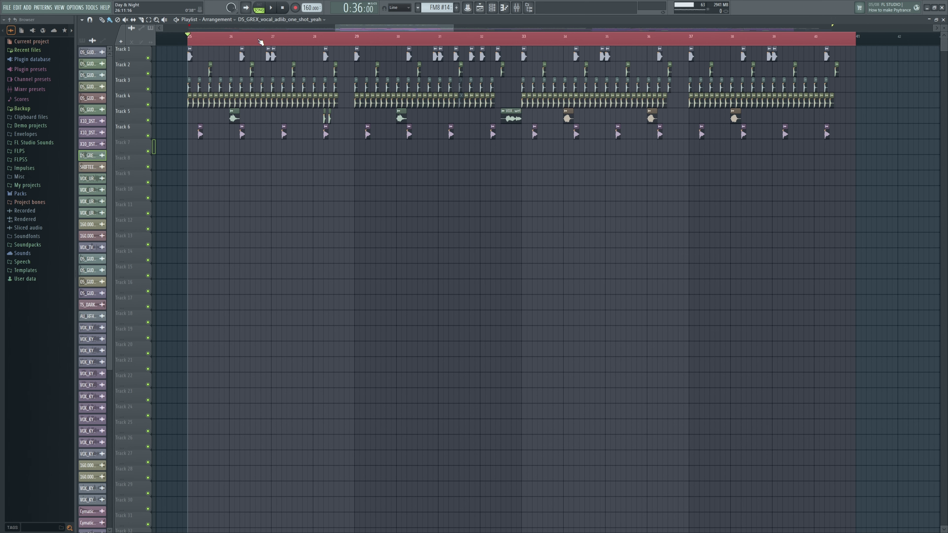
# - Inspect the sample settings of the vocal chant shooter clip on Track 6 and the adlib "yeah" one-shot on Track 5
pyautogui.doubleClick(200, 131)
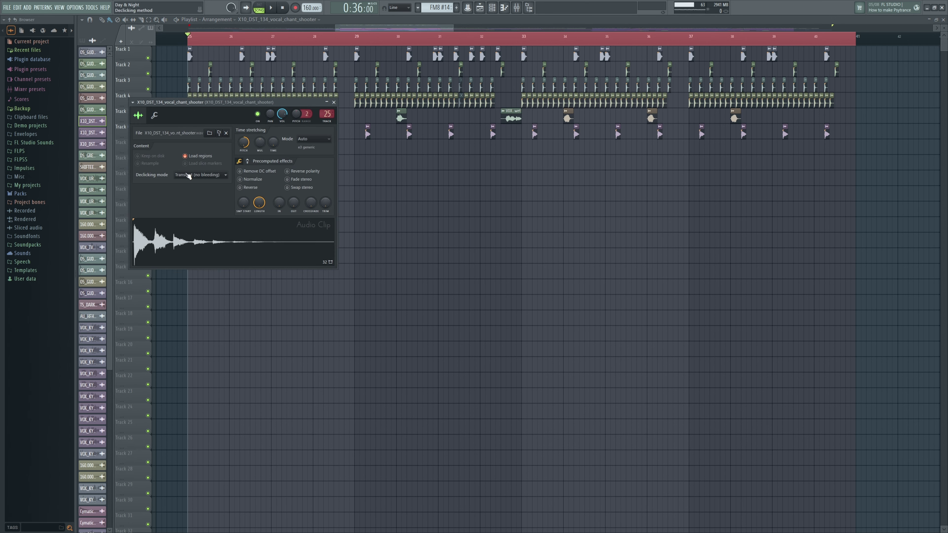
pyautogui.press('Escape')
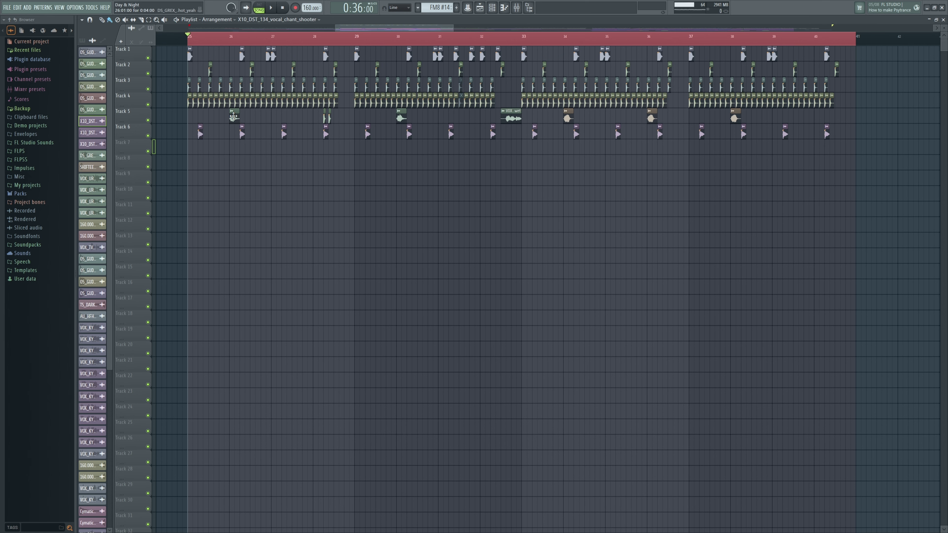
pyautogui.doubleClick(233, 116)
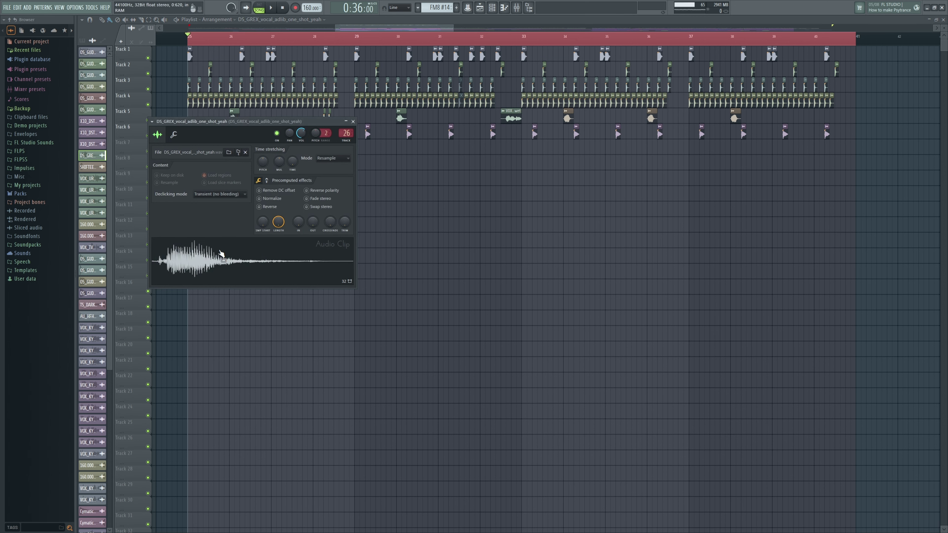
pyautogui.click(353, 122)
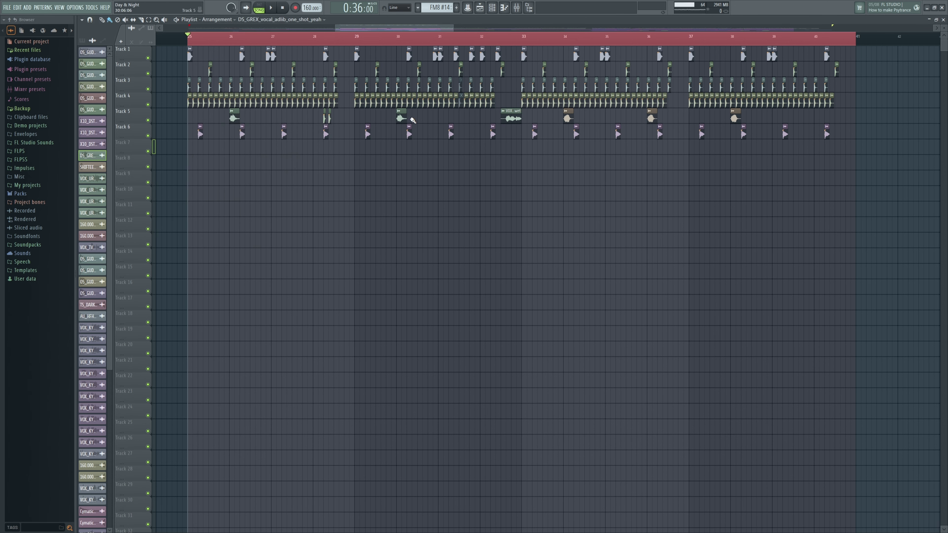
# - Inspect the sample settings of the SHIFTEE_vox_Mase_yeah_1 clips on Track 5
pyautogui.click(563, 119)
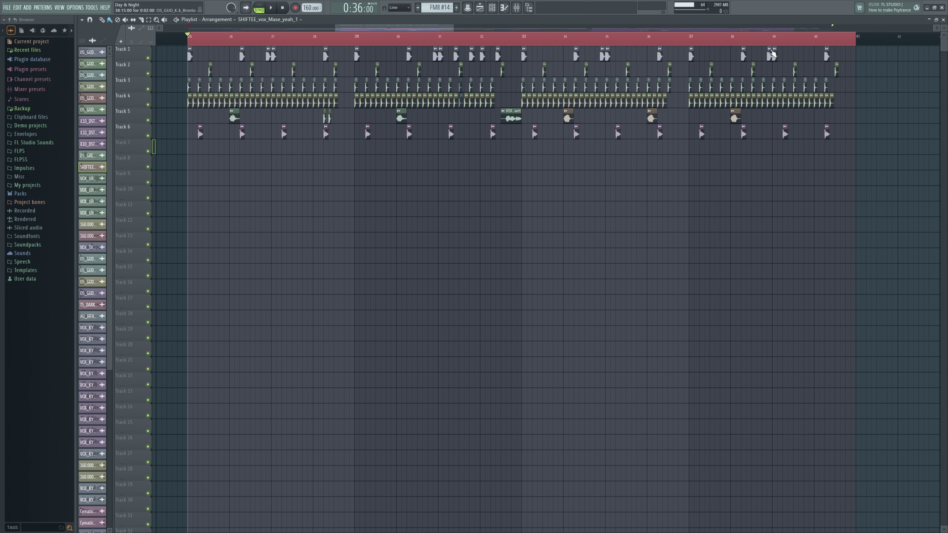
pyautogui.doubleClick(732, 118)
pyautogui.press('Escape')
pyautogui.doubleClick(654, 118)
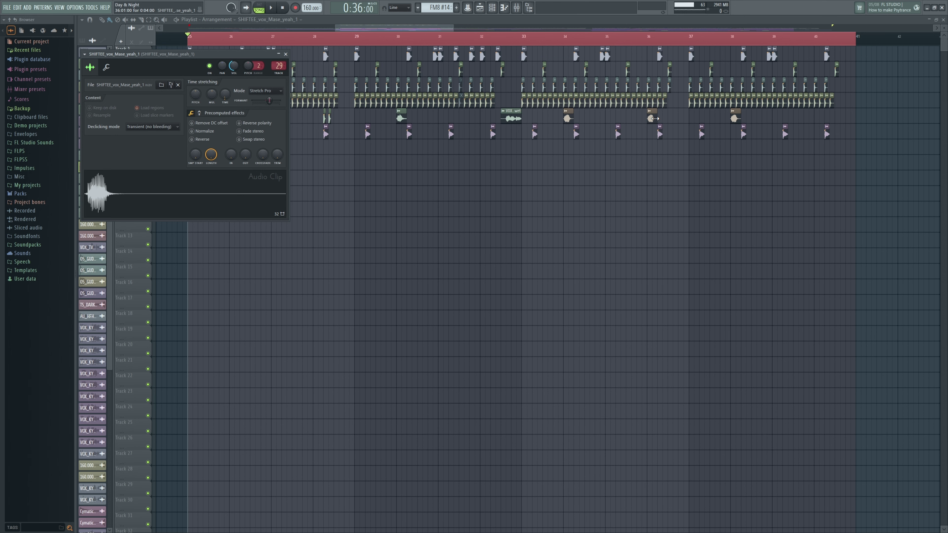
pyautogui.press('Escape')
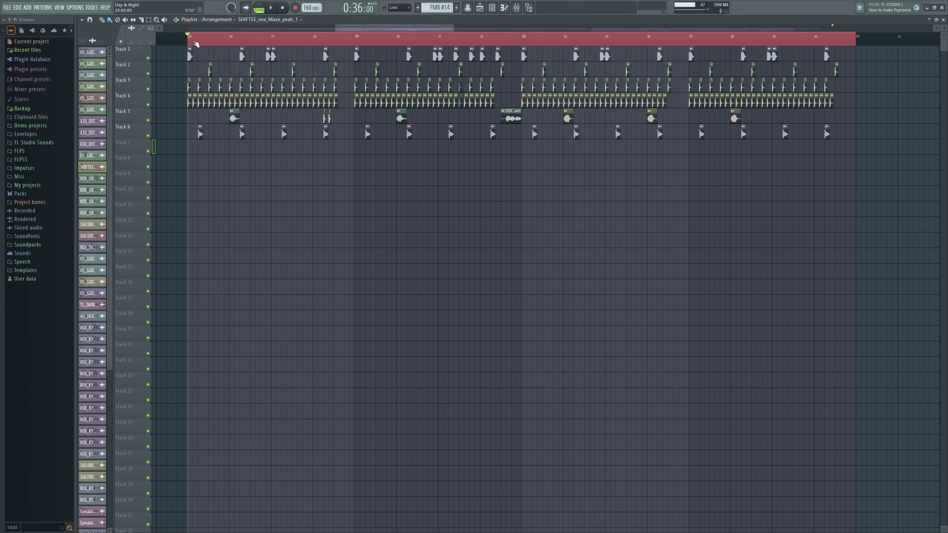
# - Play the arrangement from bar 25 to audition the drums, the FM8 patterns on Track 8 and the pitch automation on Track 9
pyautogui.press('space')
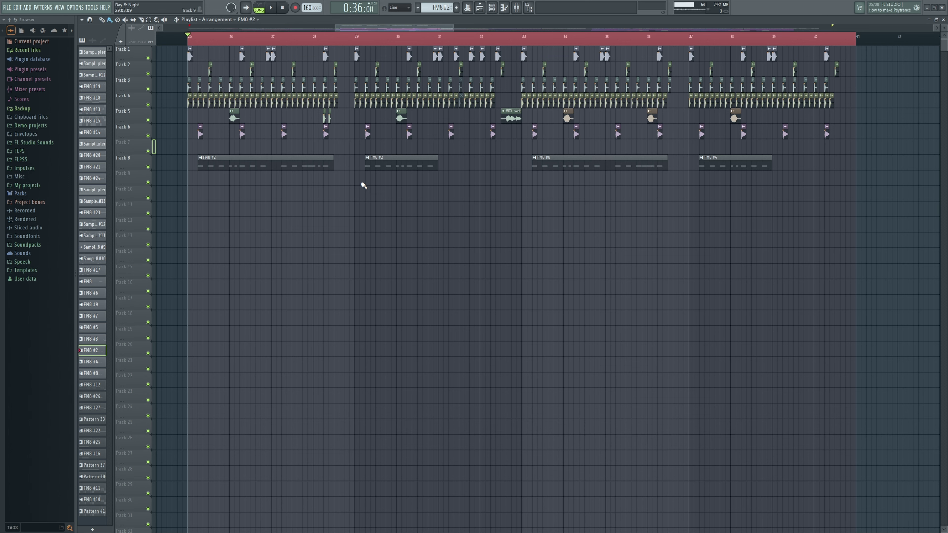
pyautogui.press('space')
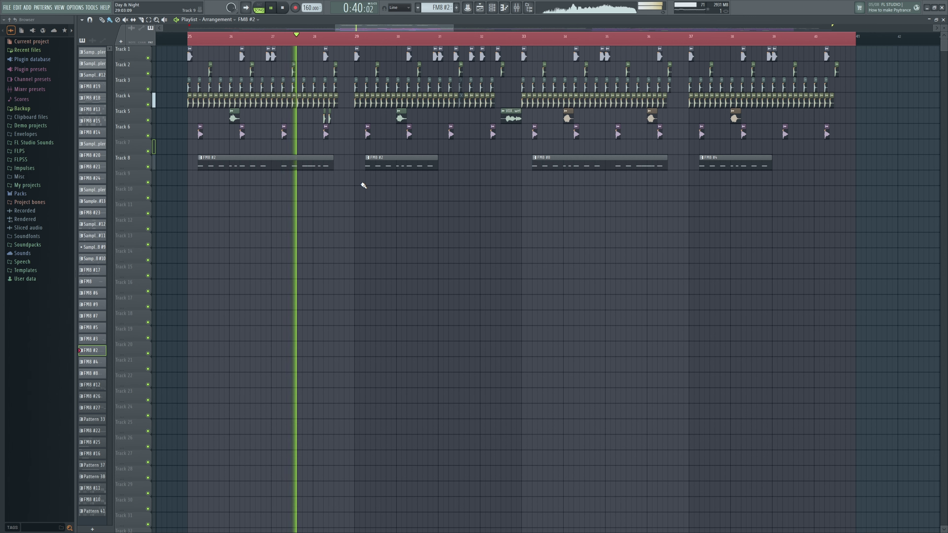
pyautogui.press('space')
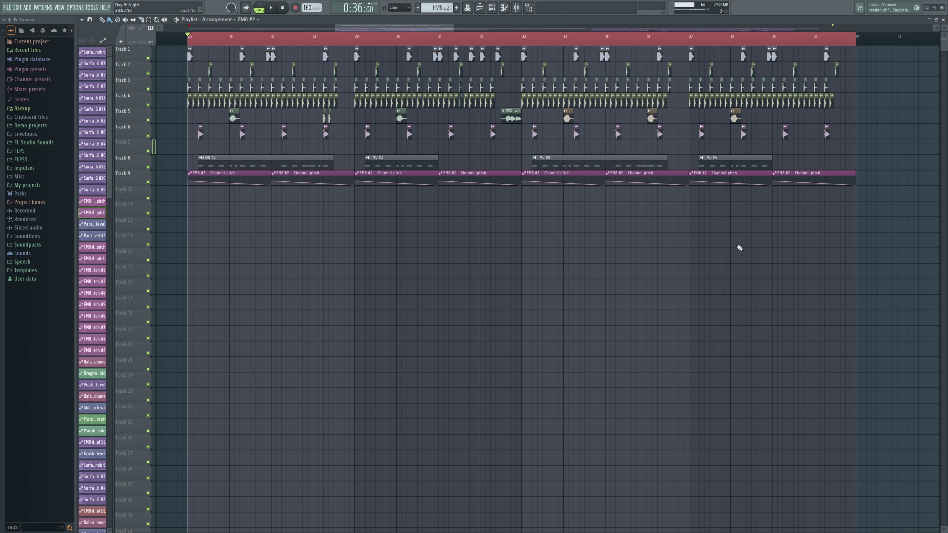
pyautogui.press('space')
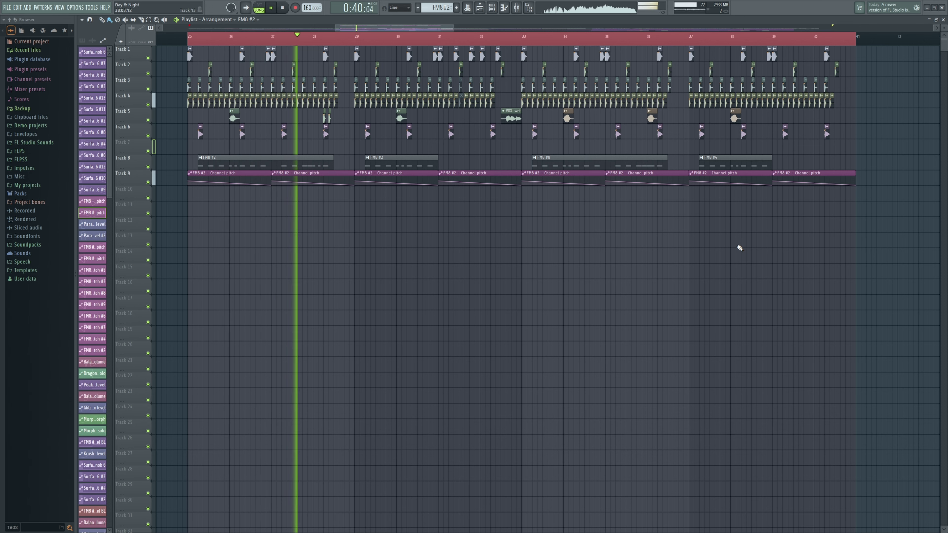
pyautogui.press('space')
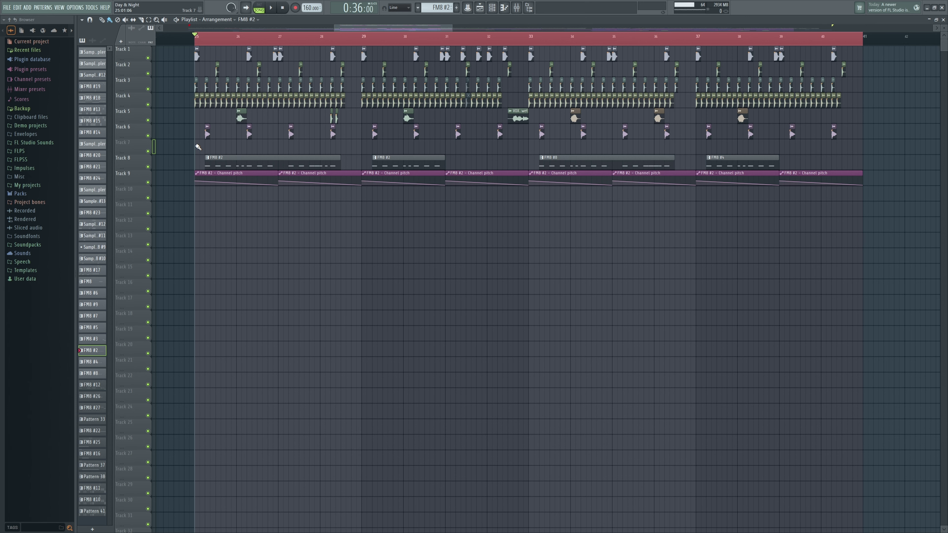
# - Examine the FM8 #2 note pattern and the pitch settings of its FM8 synth, and return to the playlist
pyautogui.press('F7')
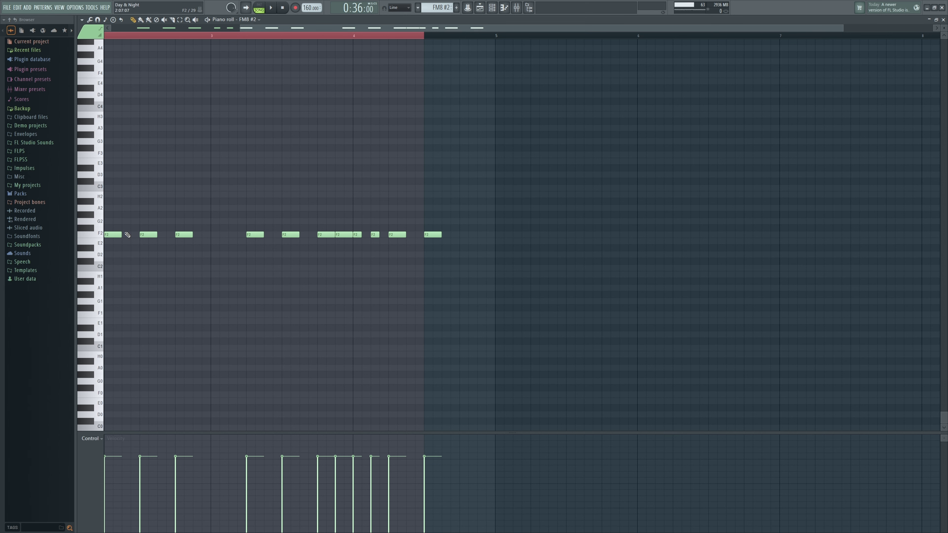
pyautogui.click(94, 252)
pyautogui.press('F6')
pyautogui.click(335, 260)
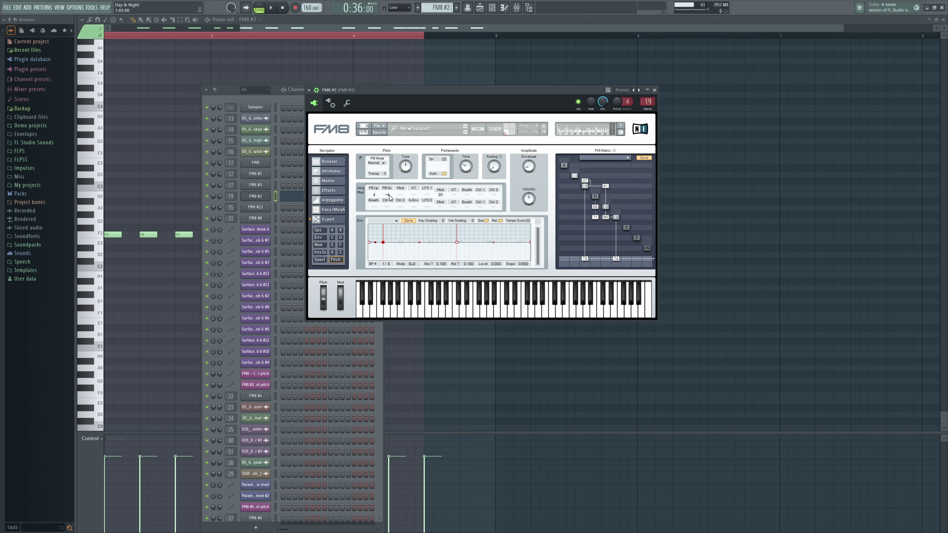
pyautogui.click(93, 264)
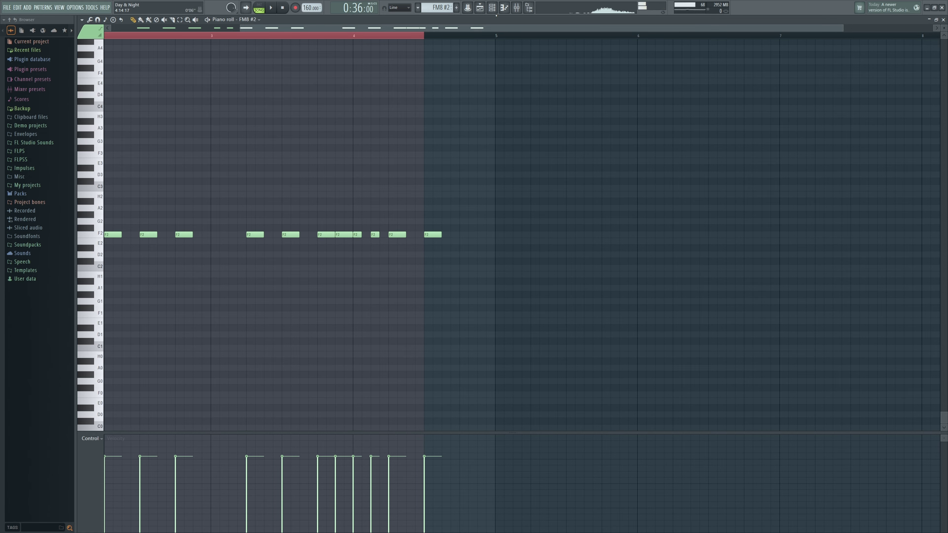
pyautogui.click(492, 7)
pyautogui.click(479, 7)
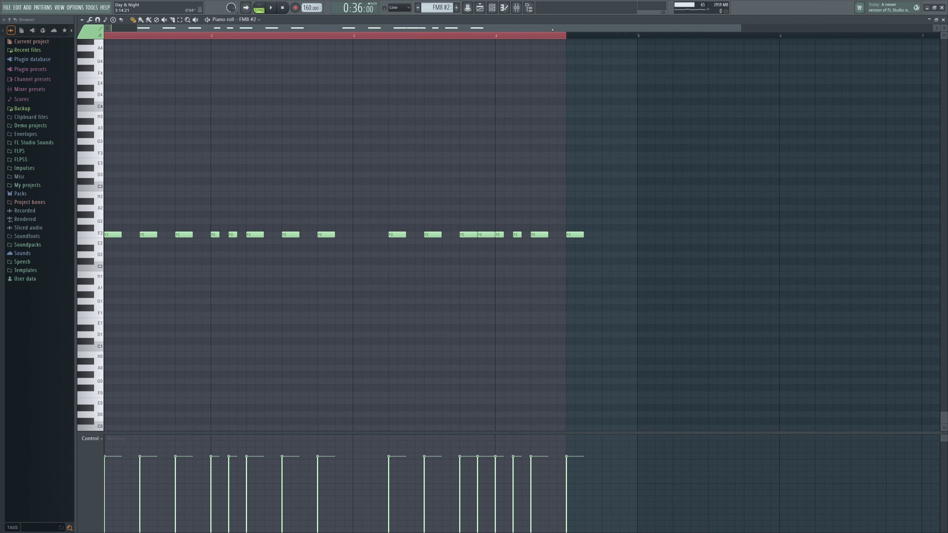
pyautogui.click(481, 8)
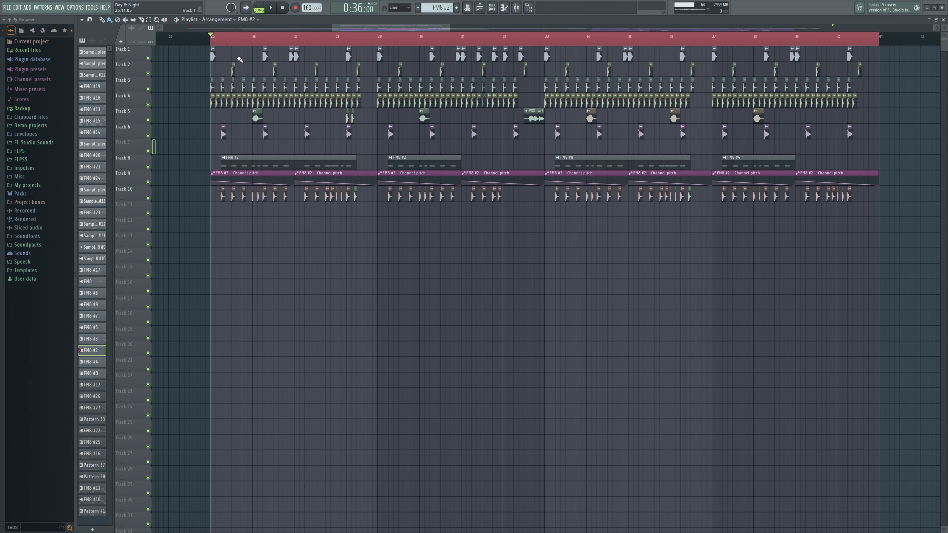
# - Inspect the snare sample used on Track 10 and play the arrangement to hear it in context
pyautogui.scroll(2, 271, 44)
pyautogui.doubleClick(212, 191)
pyautogui.moveTo(202, 86); pyautogui.dragTo(304, 136)
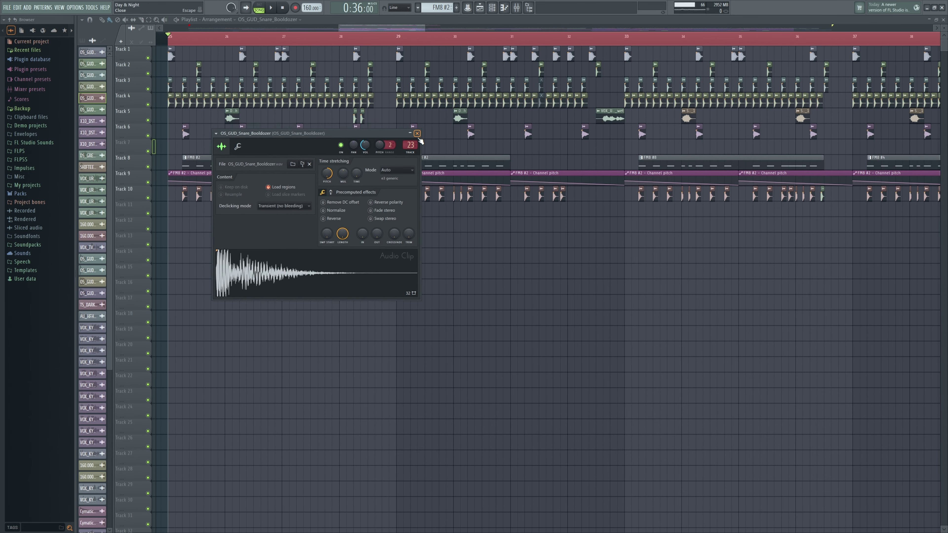
pyautogui.click(417, 133)
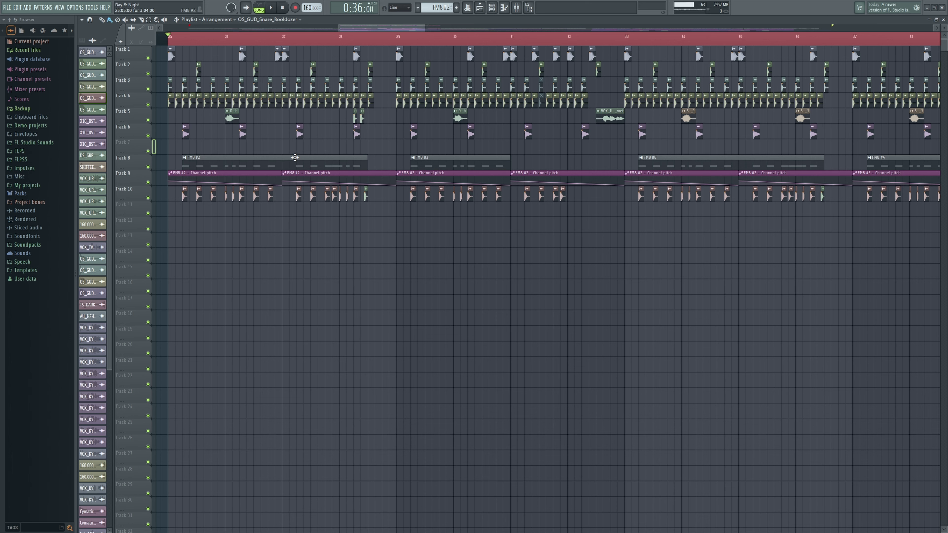
pyautogui.press('space')
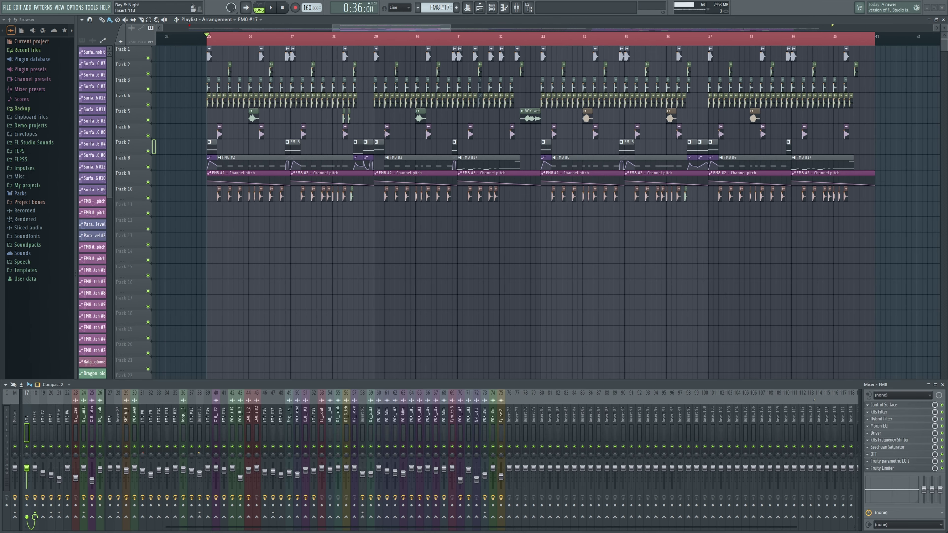
# - Review the FM8 mixer track's Control Surface and filter effects along with the FM8 synth's operator settings, and close the extra windows
pyautogui.click(894, 406)
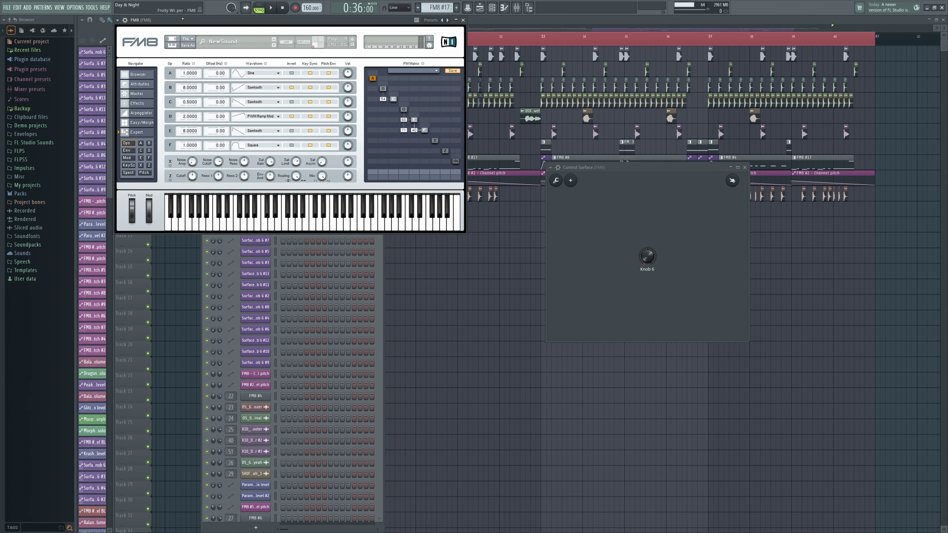
pyautogui.moveTo(182, 19); pyautogui.dragTo(246, 139)
pyautogui.moveTo(644, 268); pyautogui.dragTo(644, 263)
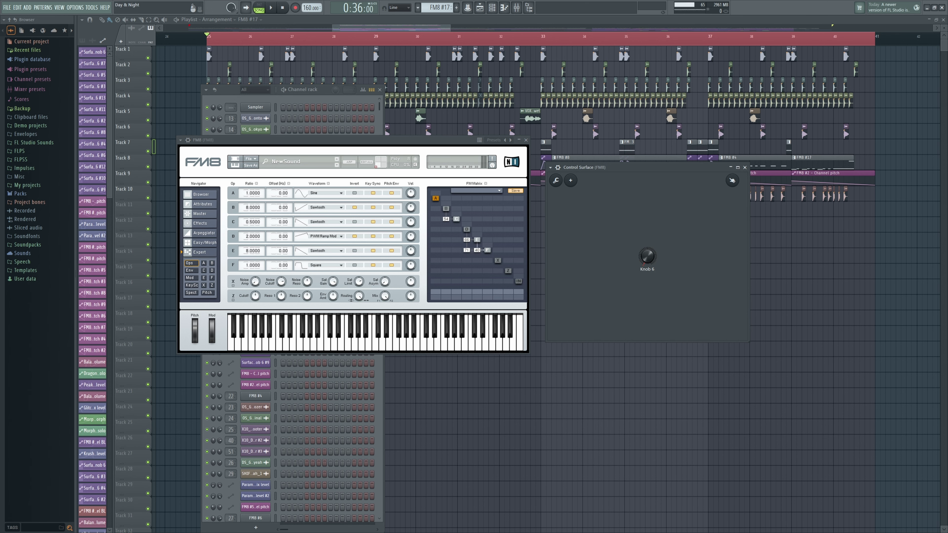
pyautogui.click(526, 140)
pyautogui.press('F9')
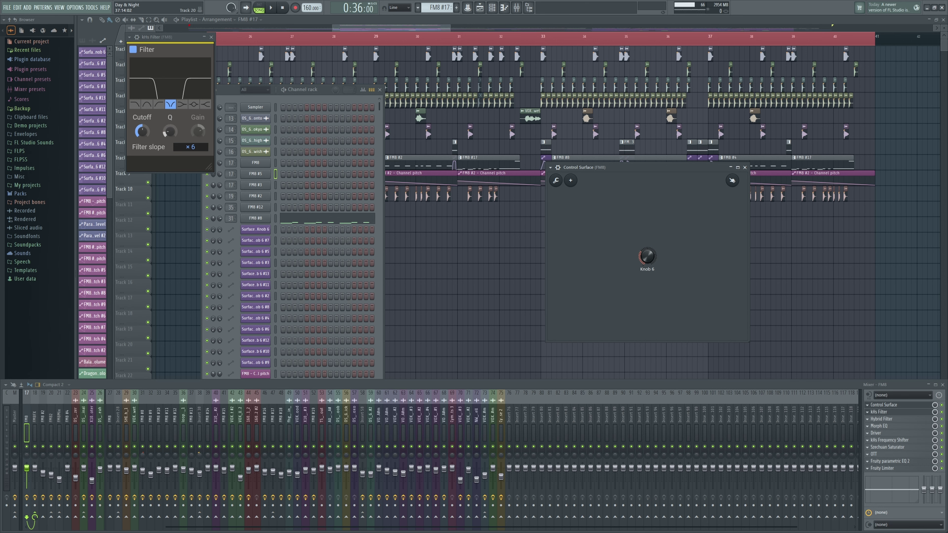
pyautogui.press('F12')
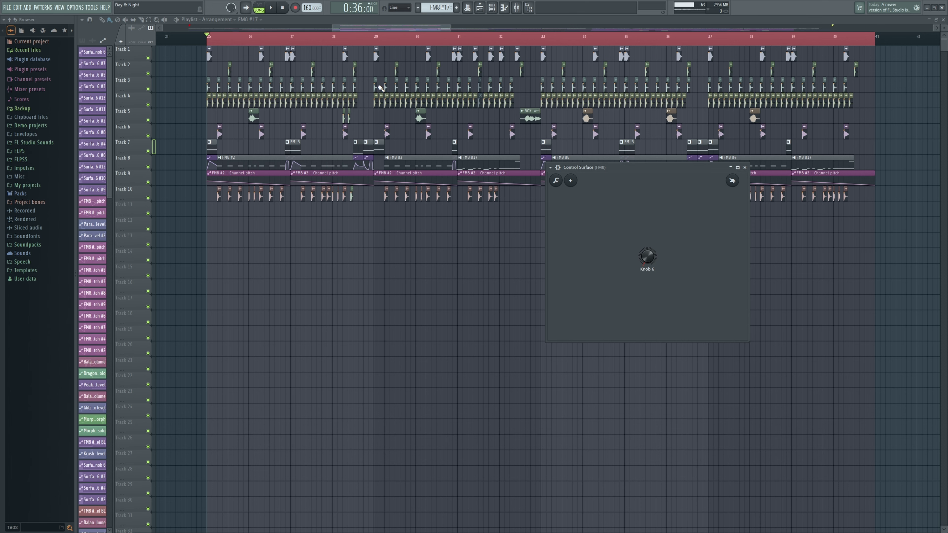
# - Move the Control Surface window clear of the clips and play the arrangement from bar 25 to follow the Knob 6 automation
pyautogui.moveTo(616, 167); pyautogui.dragTo(596, 191)
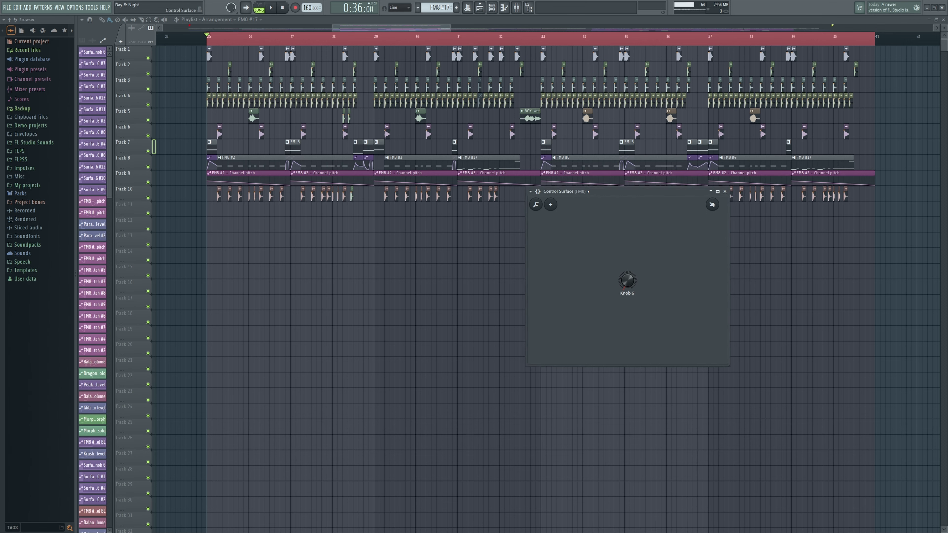
pyautogui.scroll(2, 200, 150)
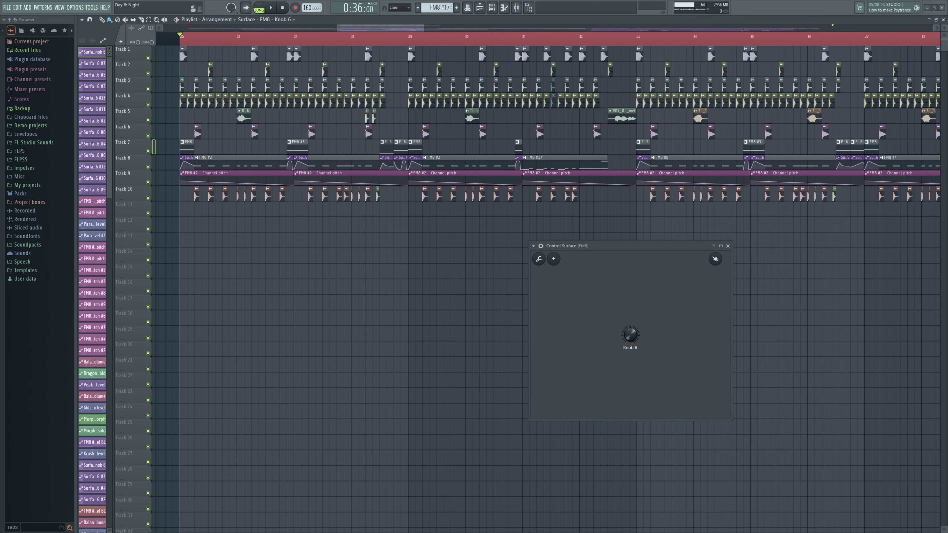
pyautogui.press('space')
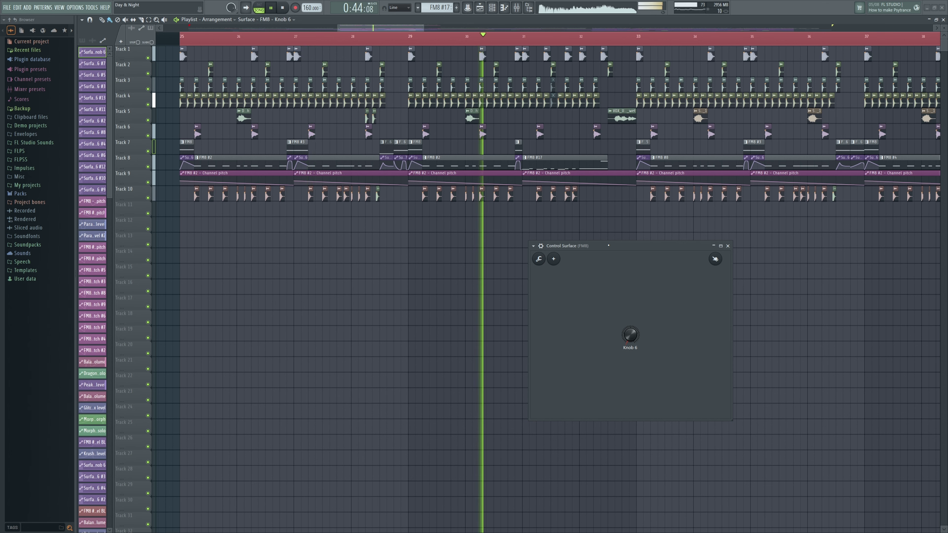
pyautogui.press('space')
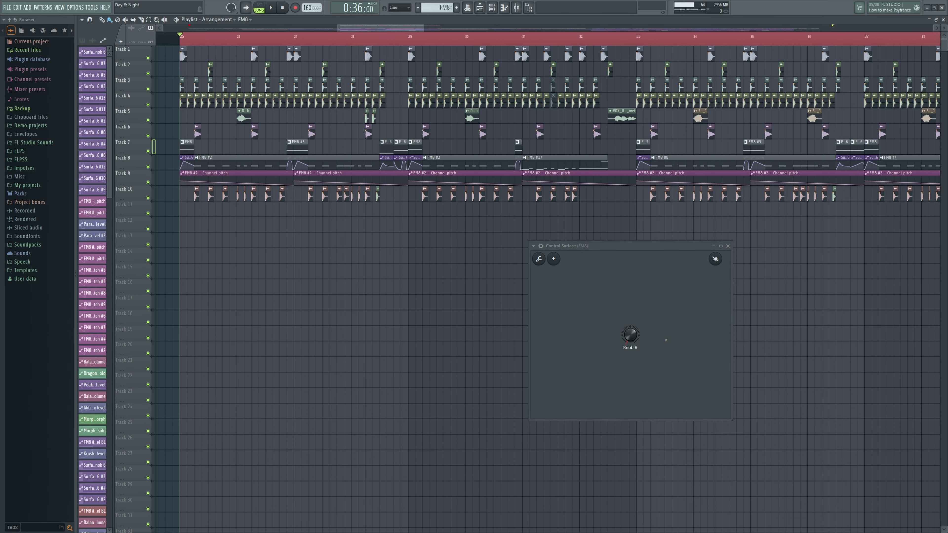
# - Open the FM8 pattern and its synth from Track 7, and clone the FM8 channel in the channel rack
pyautogui.doubleClick(190, 150)
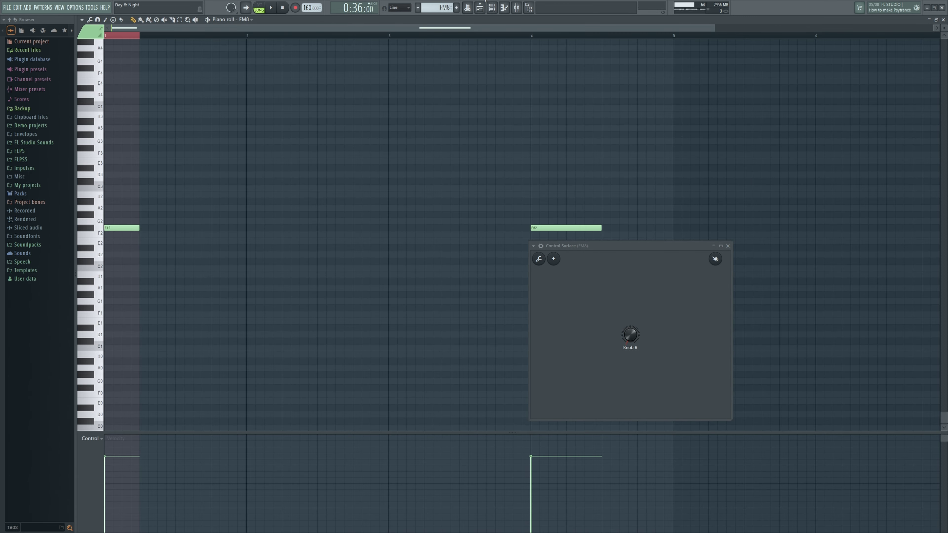
pyautogui.press('F6')
pyautogui.click(255, 162)
pyautogui.click(256, 163)
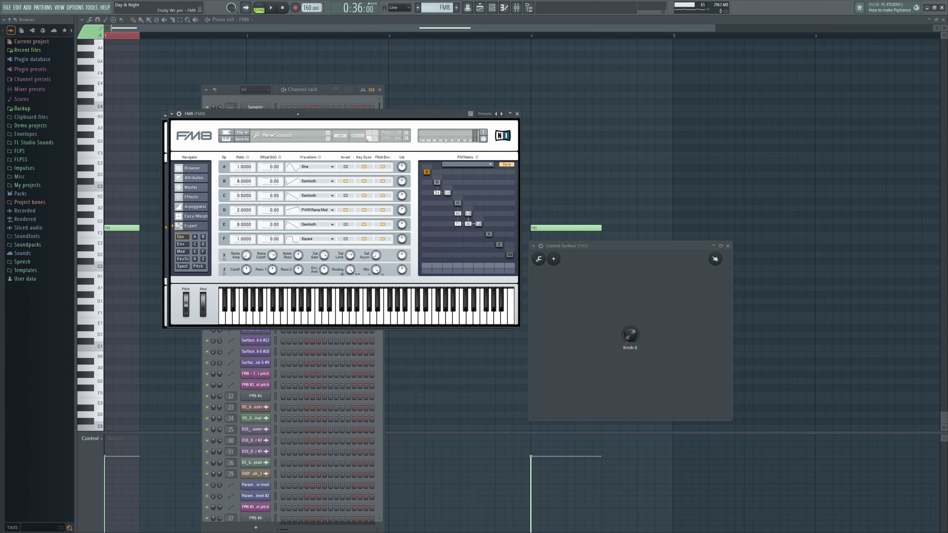
pyautogui.rightClick(256, 162)
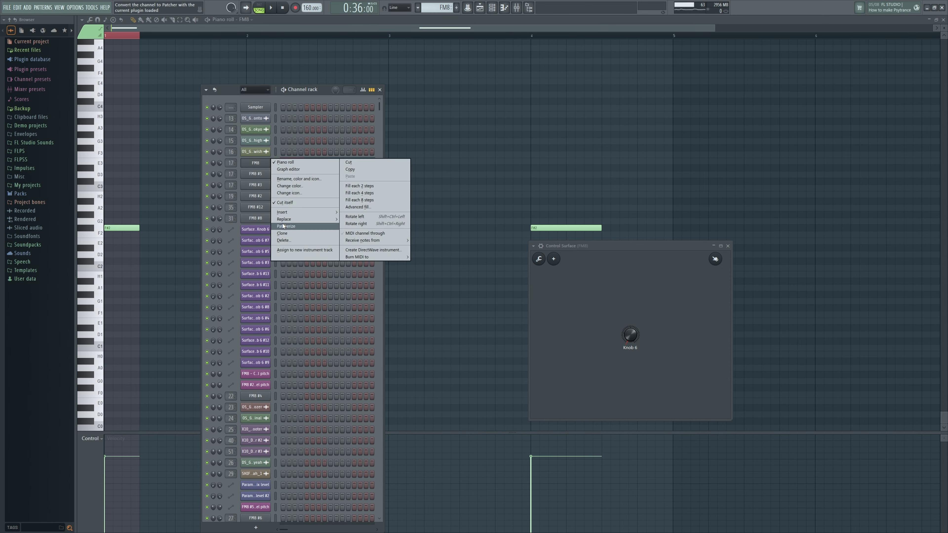
pyautogui.click(298, 227)
# - In the cloned FM8 #20, change operator E's waveform and set the E-to-F modulation amount to 29
pyautogui.click(451, 145)
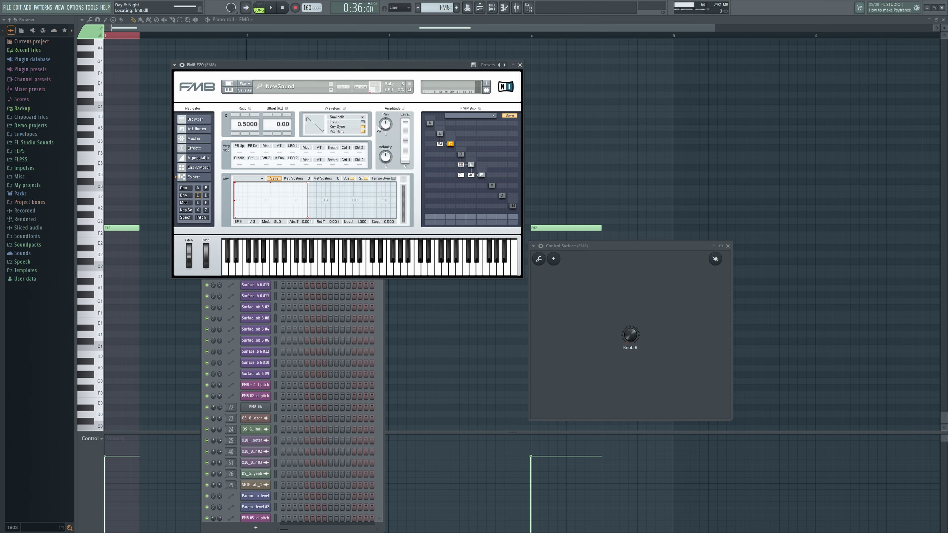
pyautogui.click(471, 166)
pyautogui.moveTo(320, 125); pyautogui.dragTo(319, 116)
pyautogui.moveTo(470, 175); pyautogui.dragTo(470, 182)
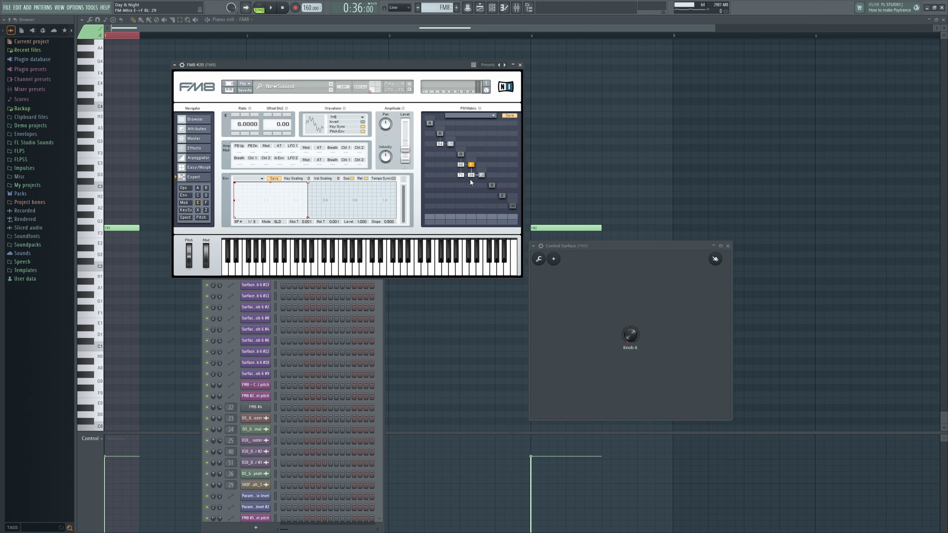